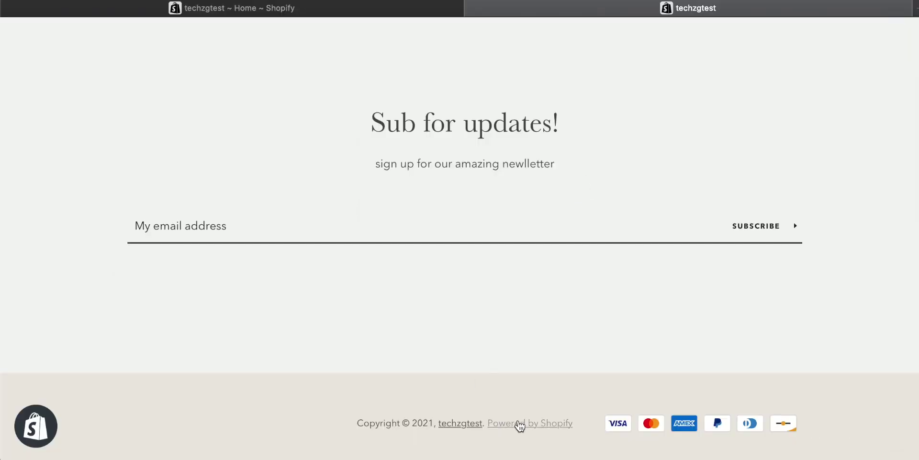
Scroll down the live storefront page to its footer.
scroll(539, 341, up, 20)
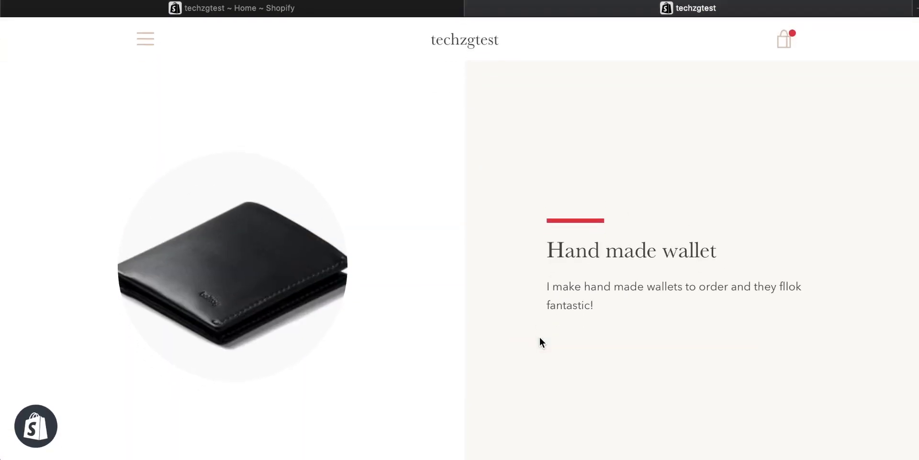
scroll(539, 312, down, 2)
scroll(539, 312, down, 3)
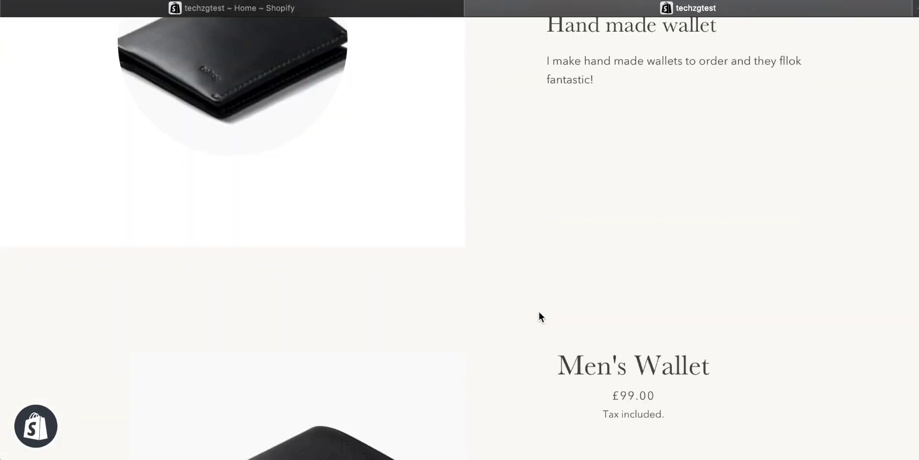
scroll(539, 313, down, 3)
scroll(540, 316, down, 2)
scroll(540, 316, down, 2)
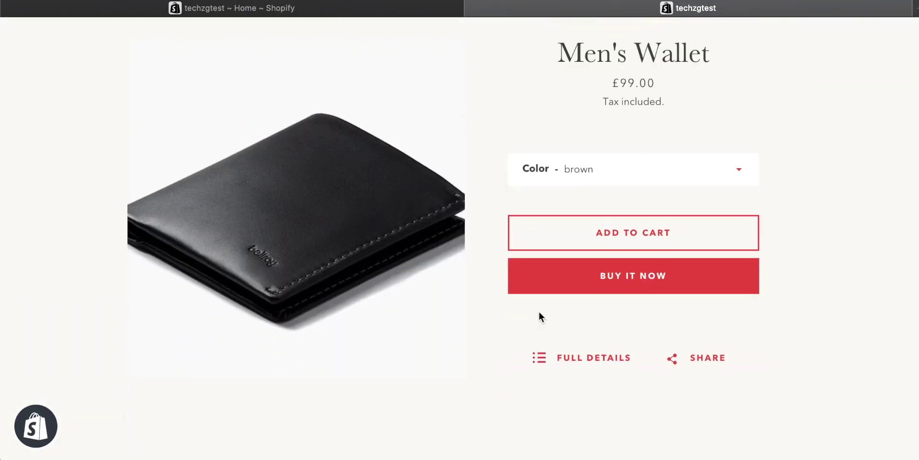
scroll(540, 316, down, 3)
scroll(539, 316, down, 2)
scroll(540, 316, down, 2)
scroll(539, 316, down, 2)
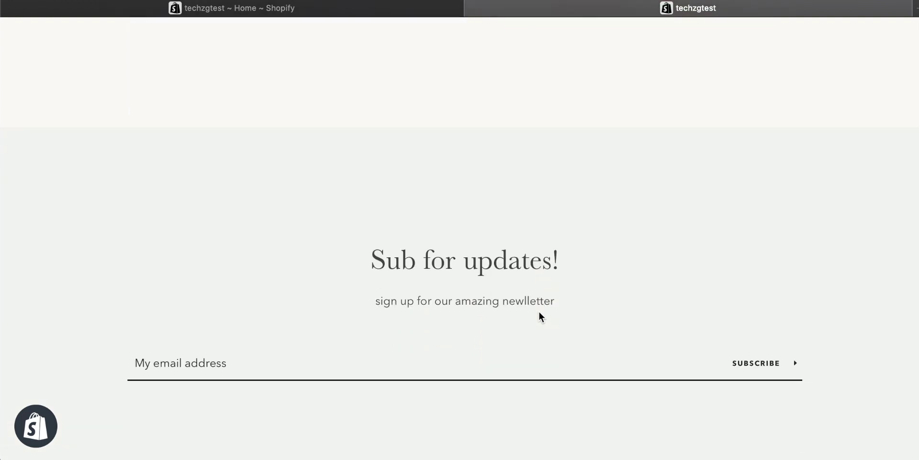
scroll(540, 316, down, 3)
scroll(540, 316, down, 1)
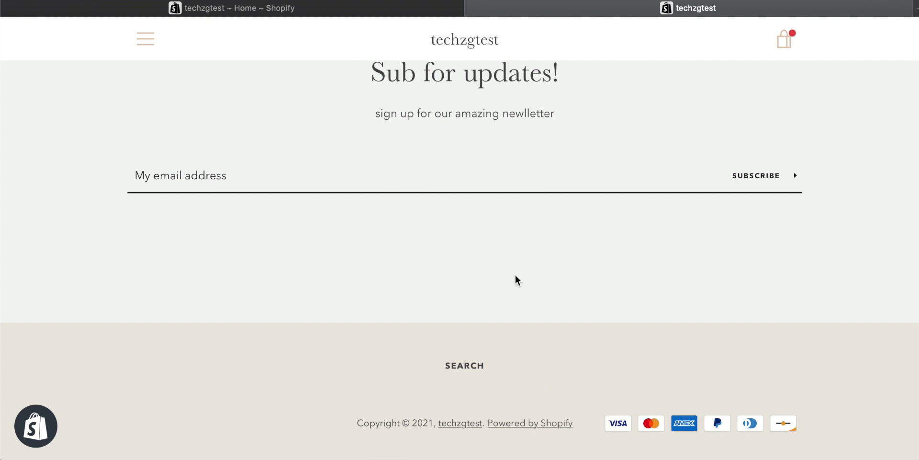
Go to Online Store > Themes in the admin, showing Narrative as the current theme.
click(226, 11)
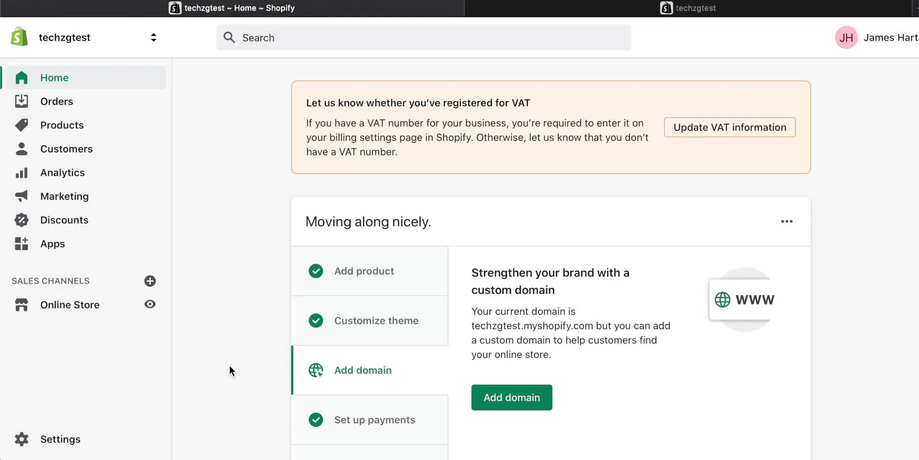
click(66, 307)
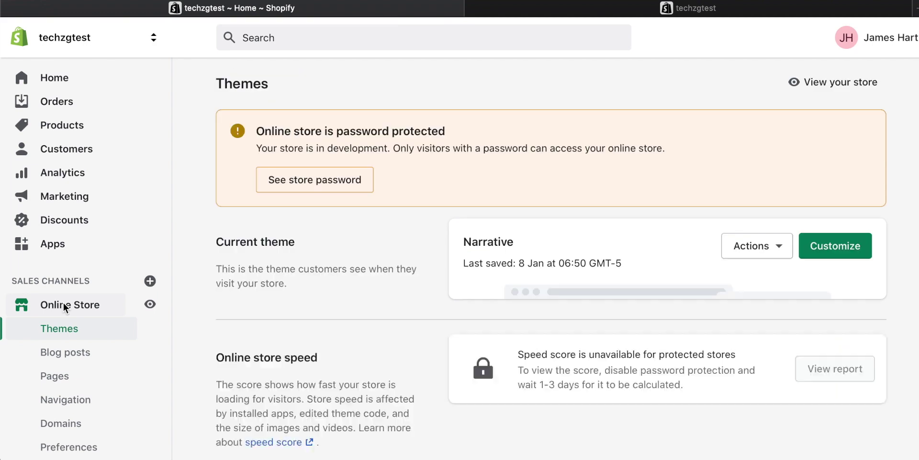
scroll(406, 247, down, 1)
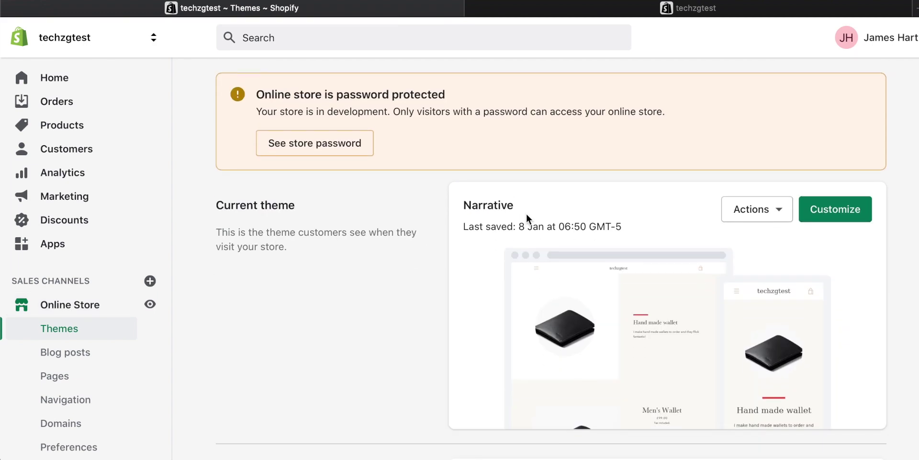
scroll(415, 255, down, 3)
scroll(414, 260, down, 3)
scroll(414, 259, down, 4)
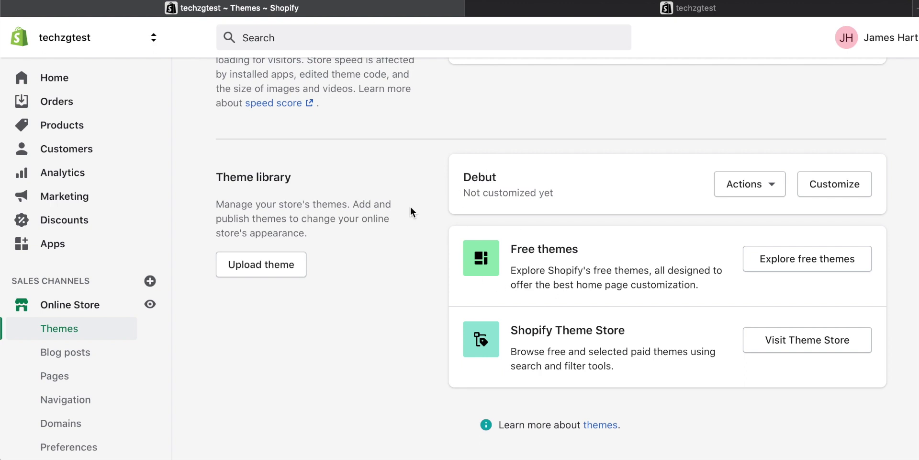
scroll(410, 207, up, 3)
scroll(411, 208, up, 5)
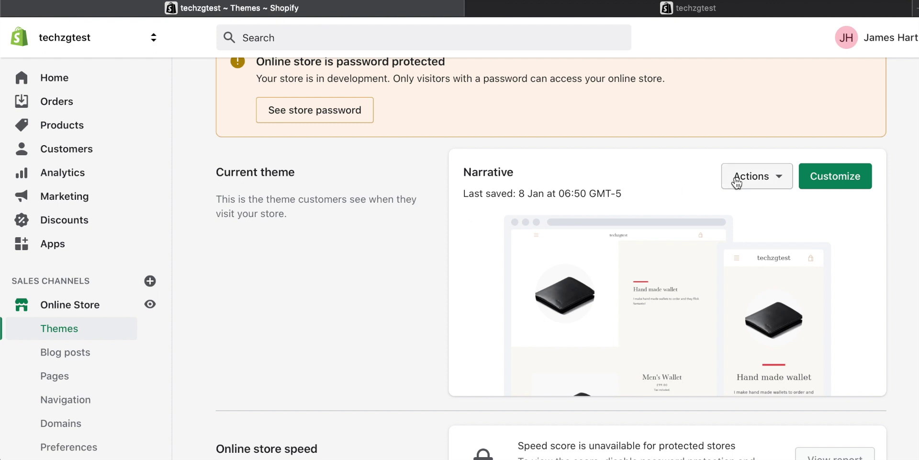
Open Edit languages from the Narrative theme's Actions menu and focus the translations search.
click(779, 178)
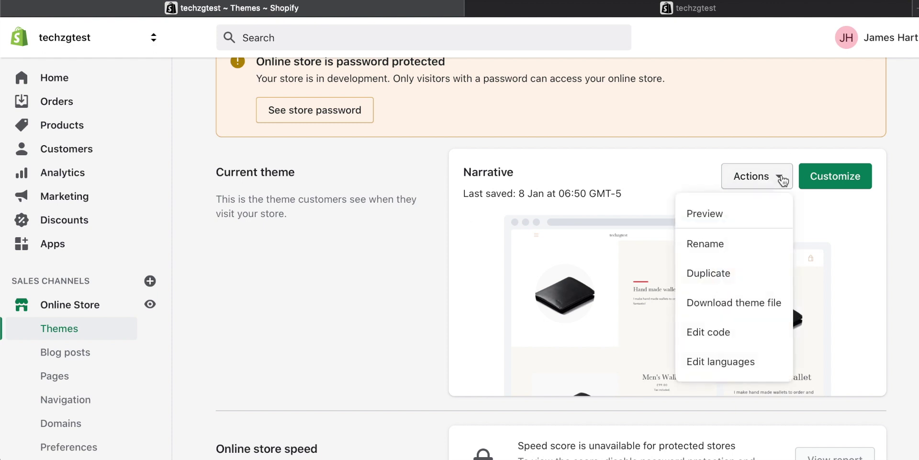
click(713, 363)
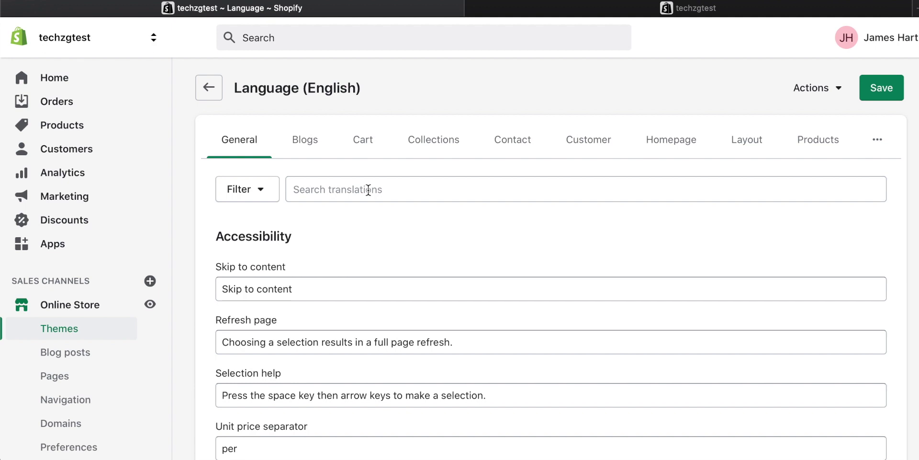
click(697, 9)
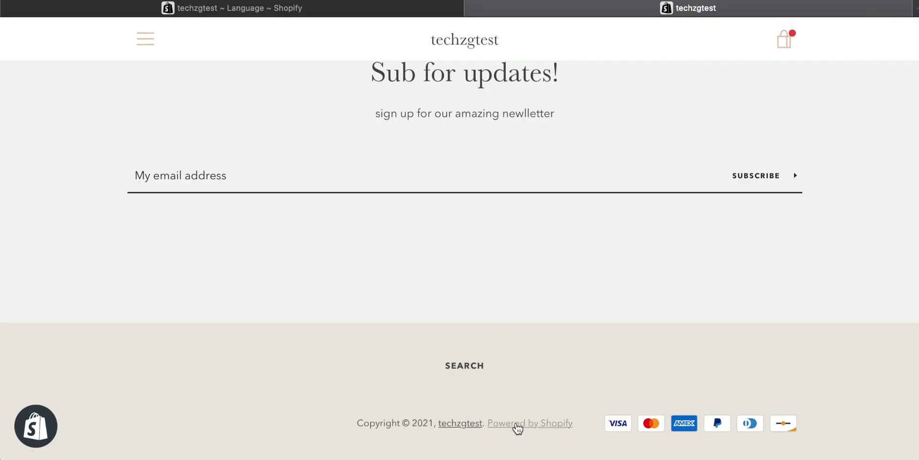
click(271, 9)
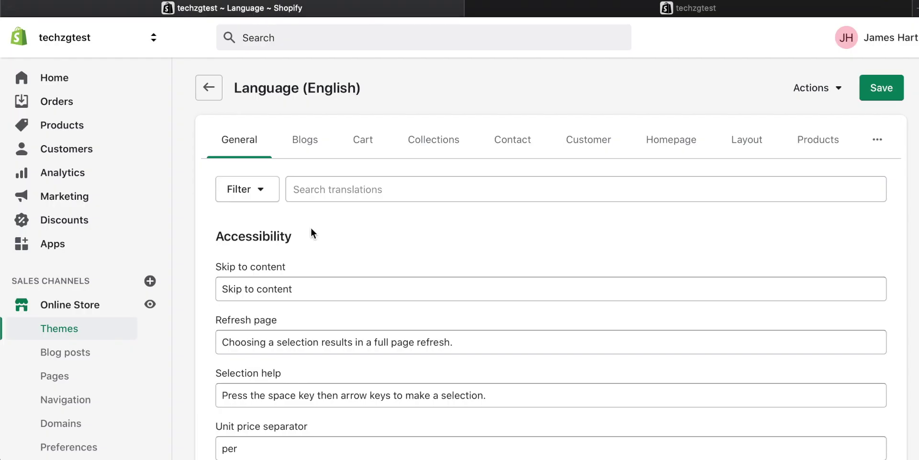
click(330, 189)
Search translations for 'powered' and enter 'Powered with love' in the Powered by shopify field.
text(powered)
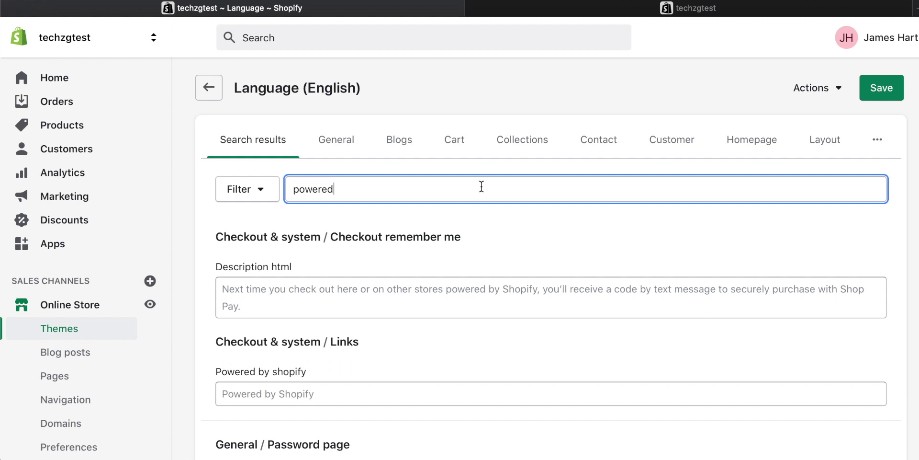
scroll(355, 197, down, 5)
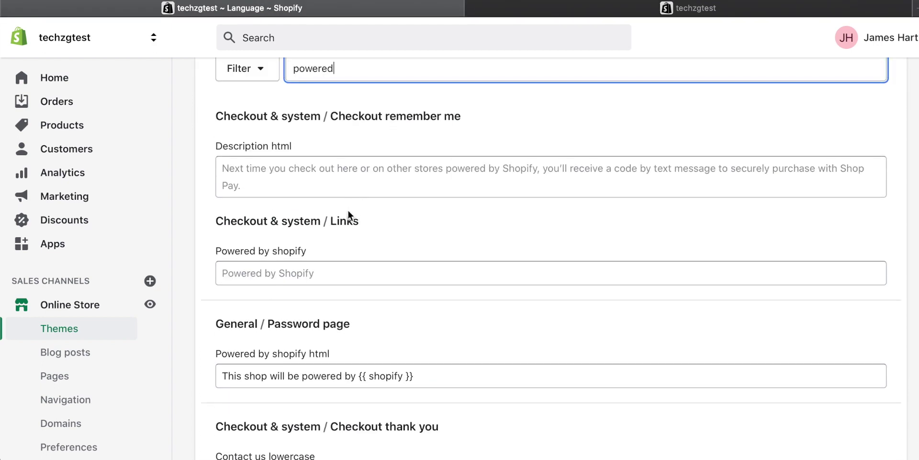
drag(359, 221, 208, 224)
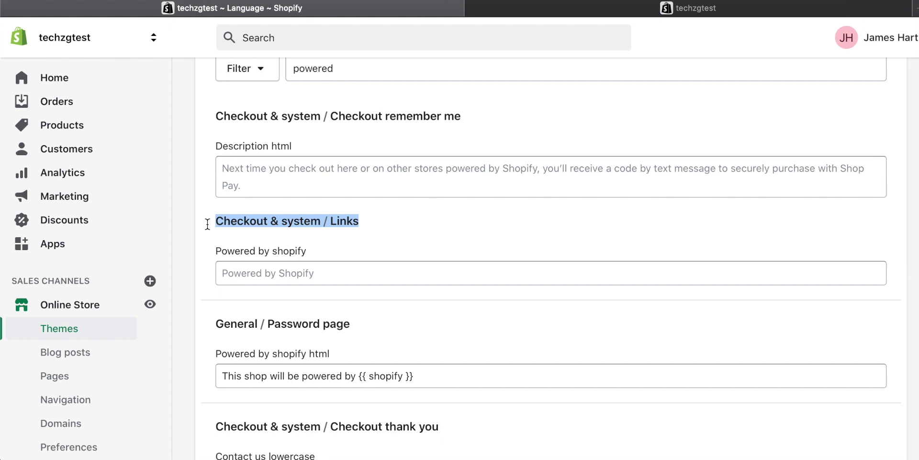
scroll(297, 216, up, 1)
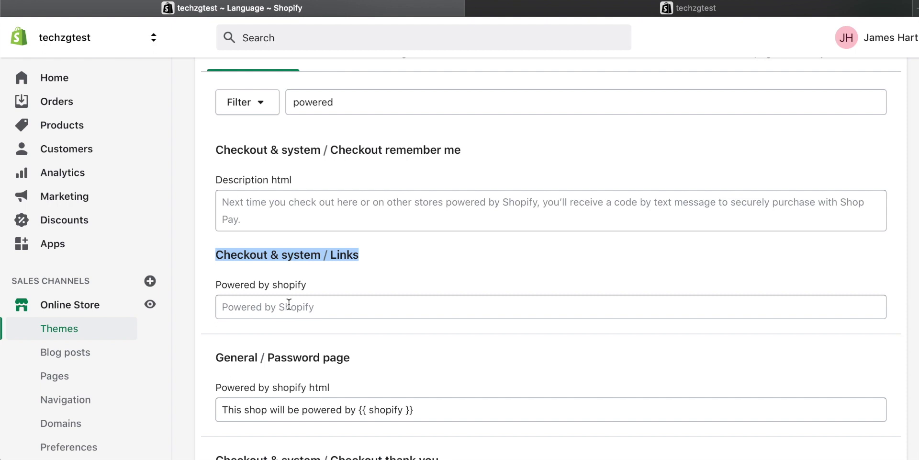
click(327, 306)
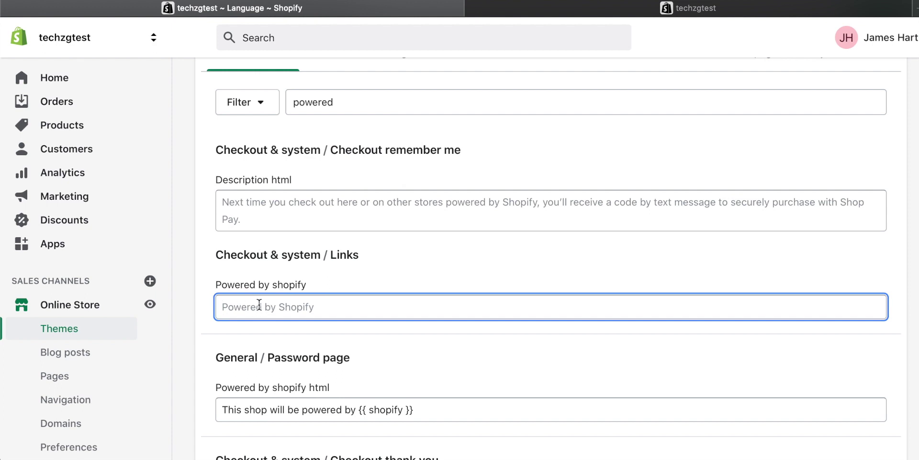
text(Powered )
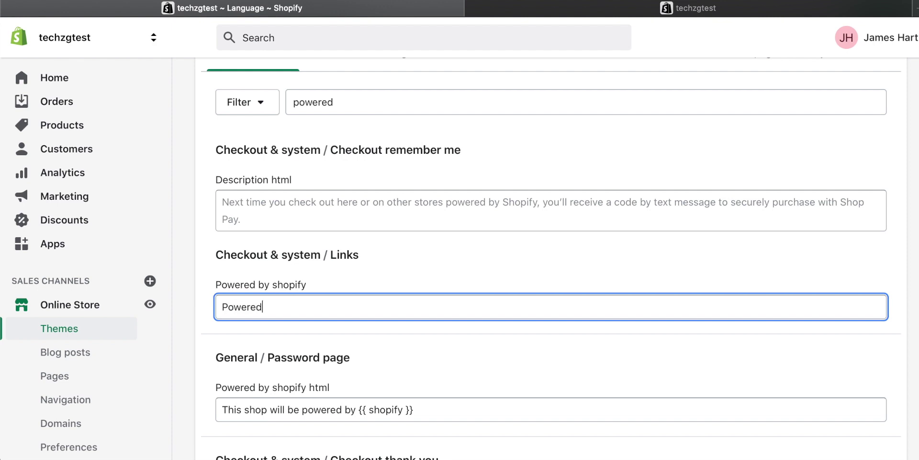
text(with love)
Save the 'Powered with love' translation and switch back to the storefront.
scroll(384, 319, up, 3)
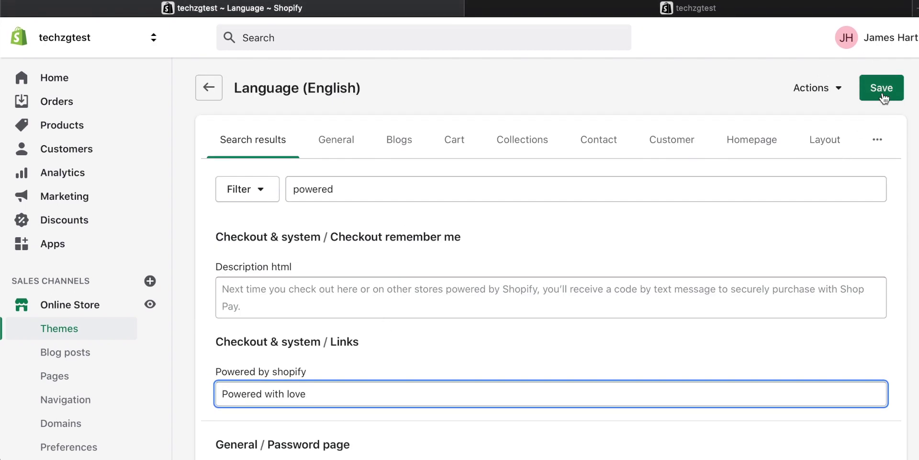
click(883, 96)
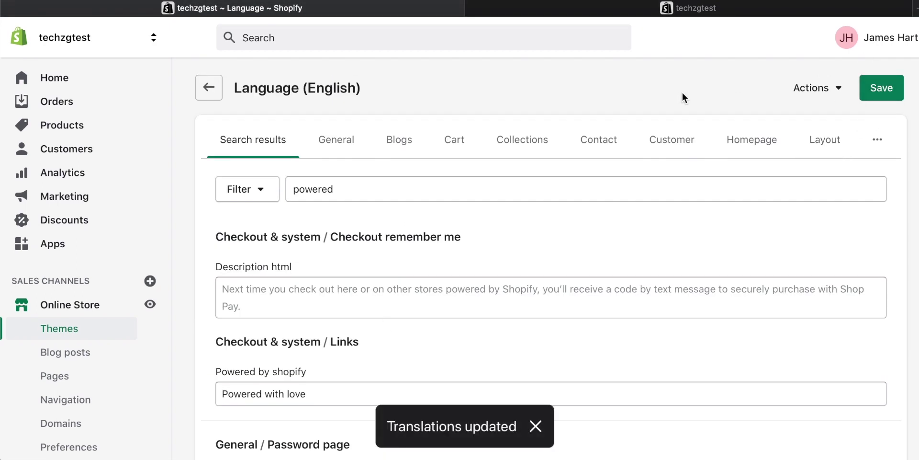
click(706, 9)
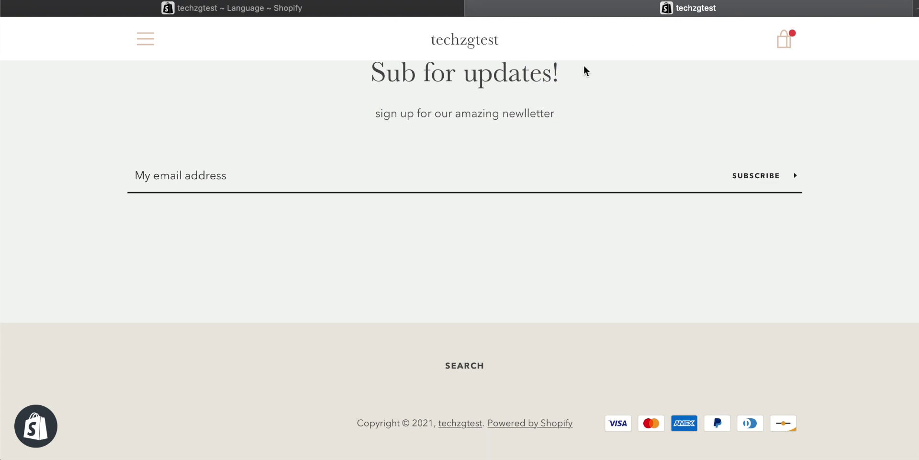
Reload the storefront and scroll to the footer to see 'Powered with love'.
key(ctrl+r)
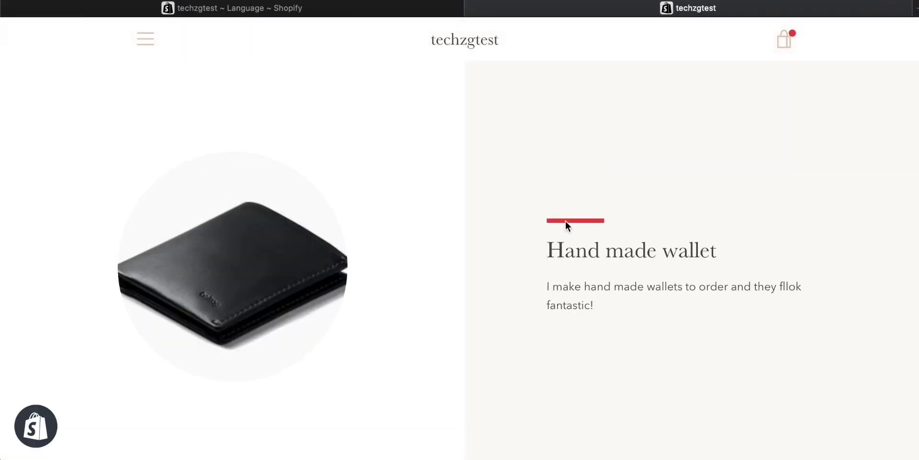
scroll(566, 222, down, 10)
scroll(566, 223, down, 3)
scroll(539, 271, down, 1)
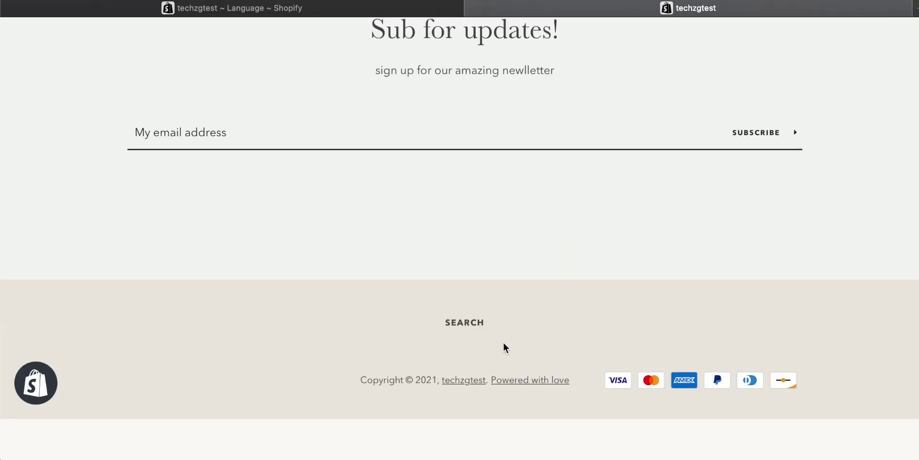
scroll(529, 384, up, 1)
scroll(529, 382, up, 1)
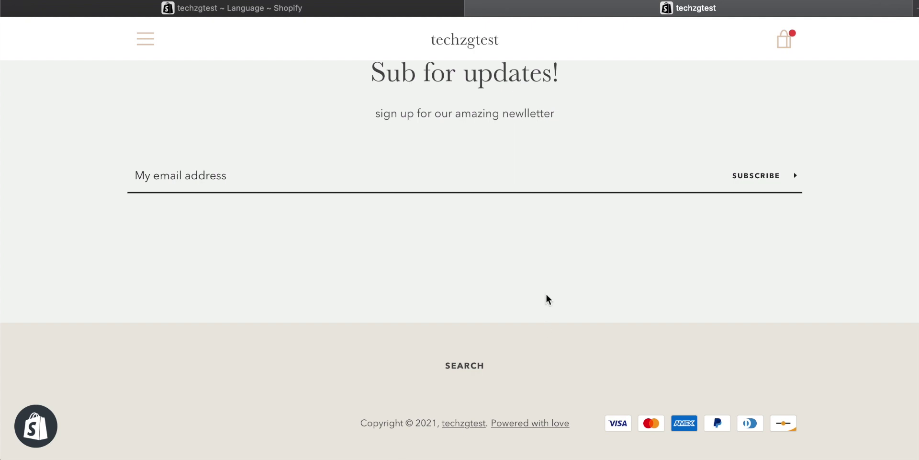
Clear the Powered by shopify translation field in the admin and save it empty.
click(284, 9)
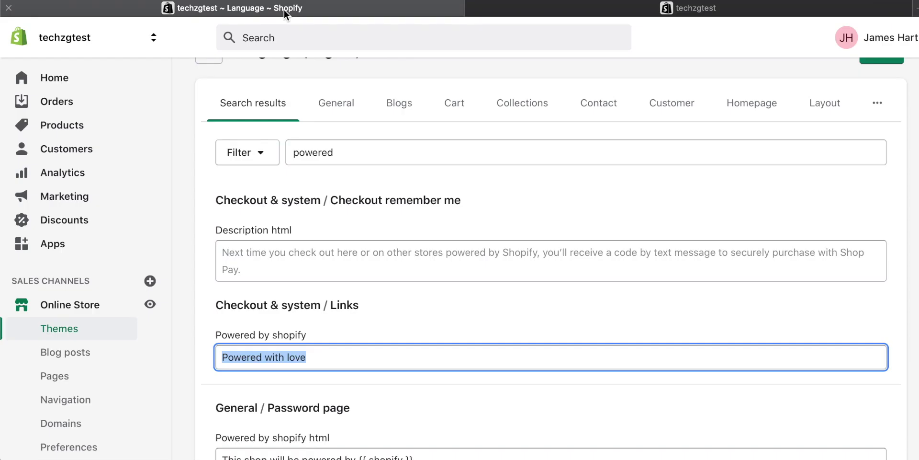
scroll(323, 278, down, 1)
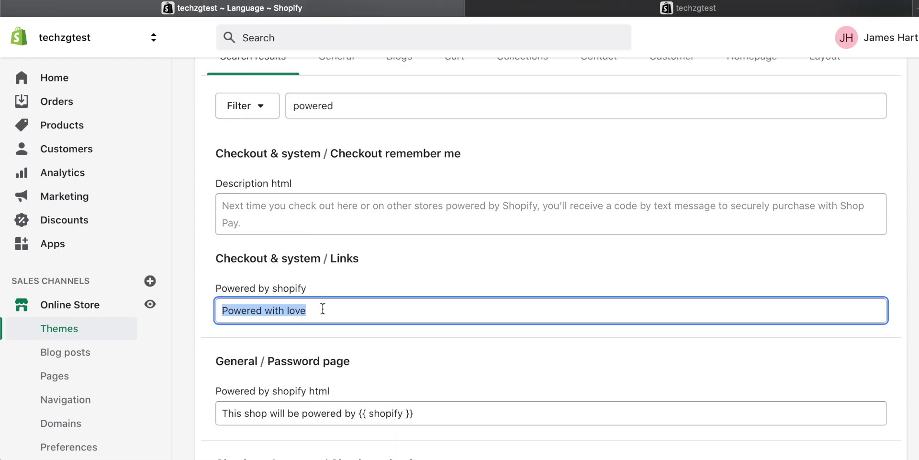
key(BackSpace)
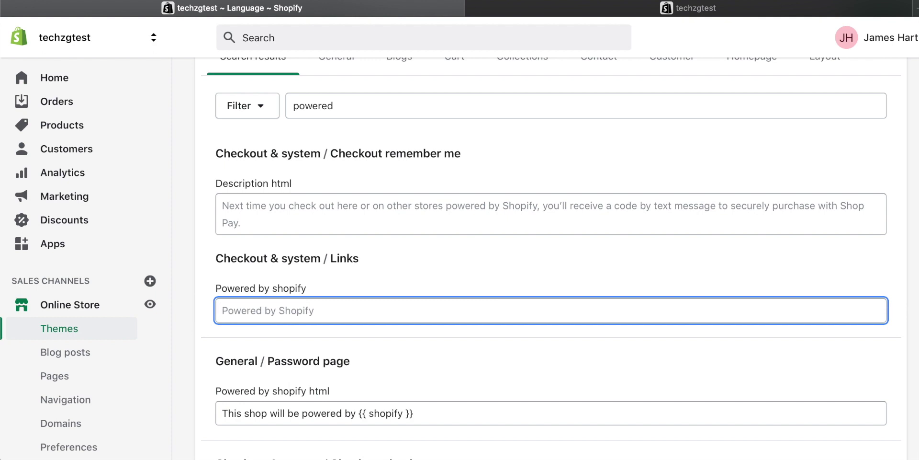
click(237, 309)
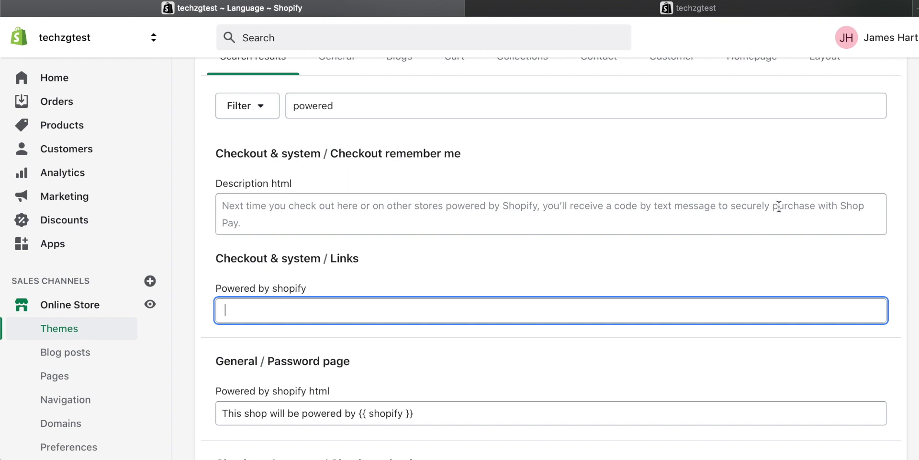
scroll(779, 206, up, 2)
click(884, 95)
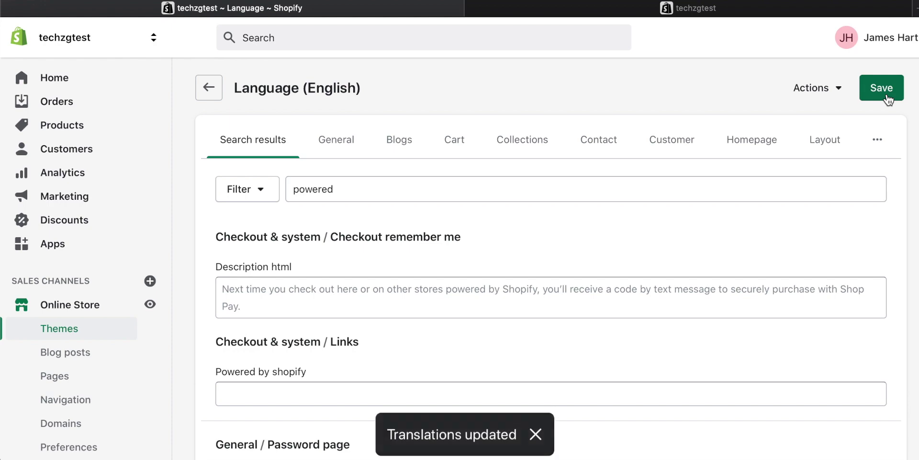
click(692, 8)
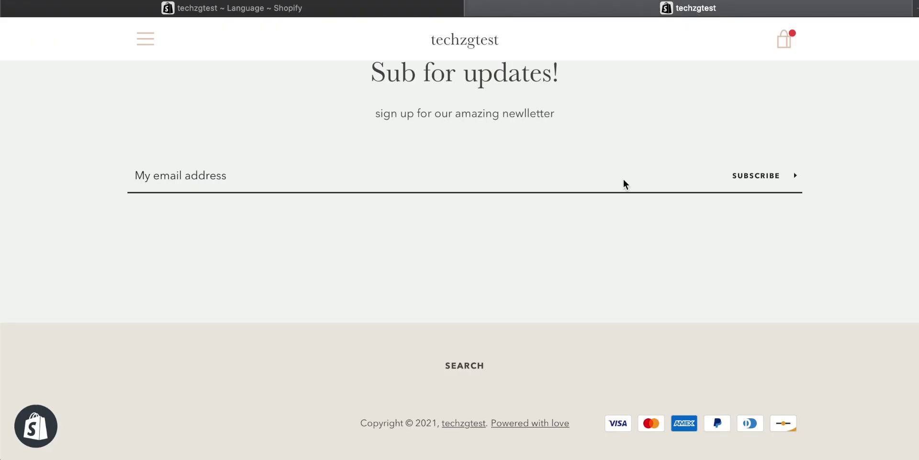
Reload the storefront so the footer shows only the copyright line.
key(ctrl+r)
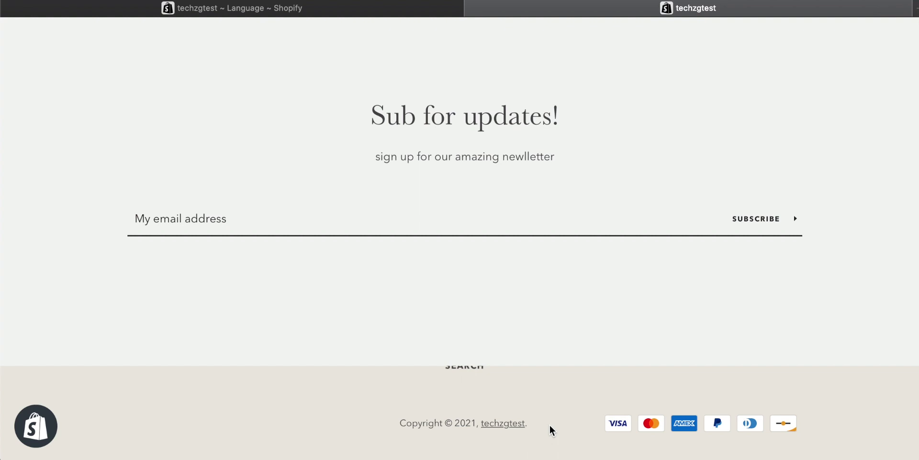
Return to the English language editor and scroll the 'powered' results showing the empty field.
click(256, 9)
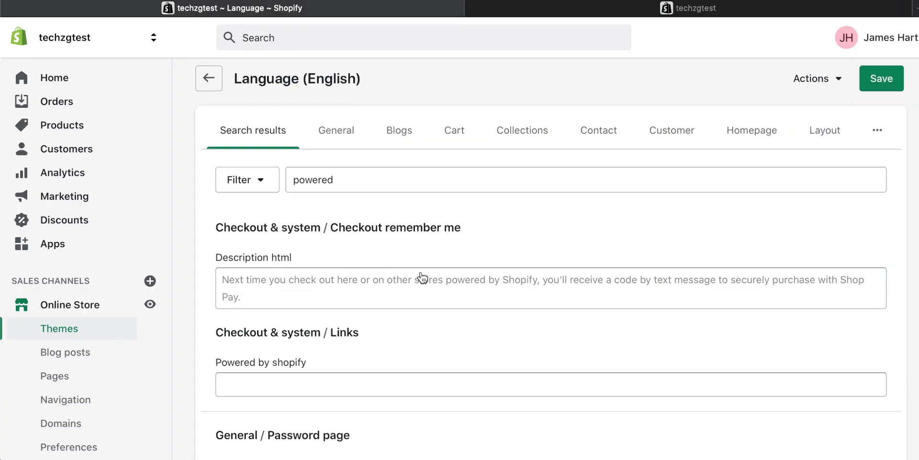
scroll(422, 277, down, 2)
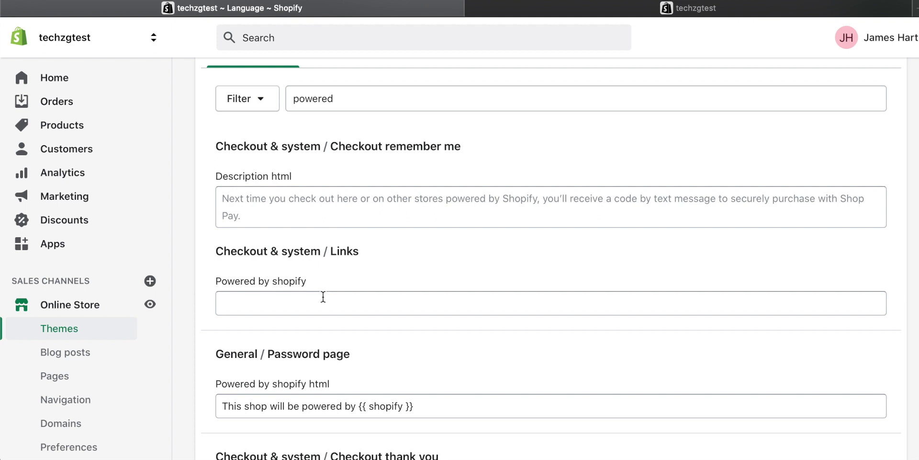
scroll(335, 287, down, 1)
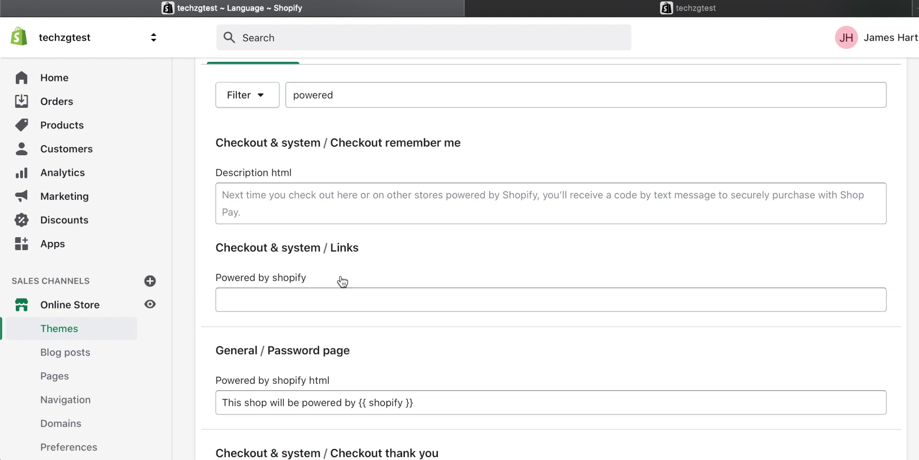
scroll(343, 281, up, 3)
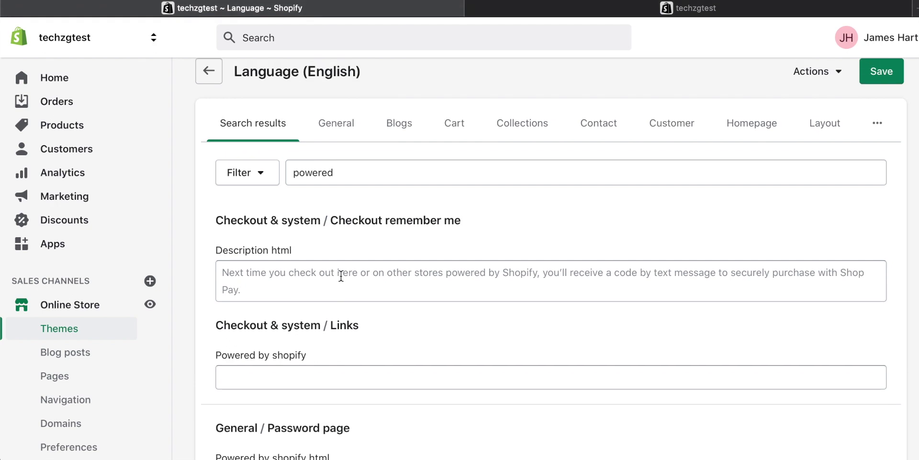
scroll(364, 294, down, 1)
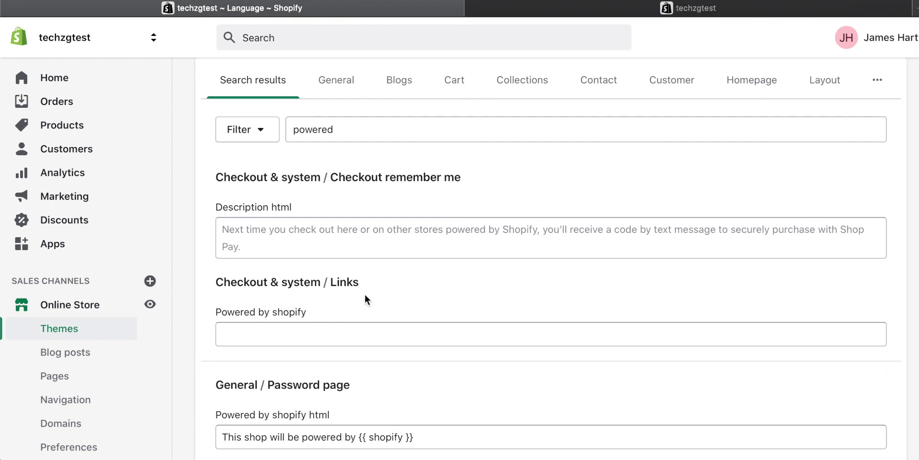
scroll(378, 290, up, 1)
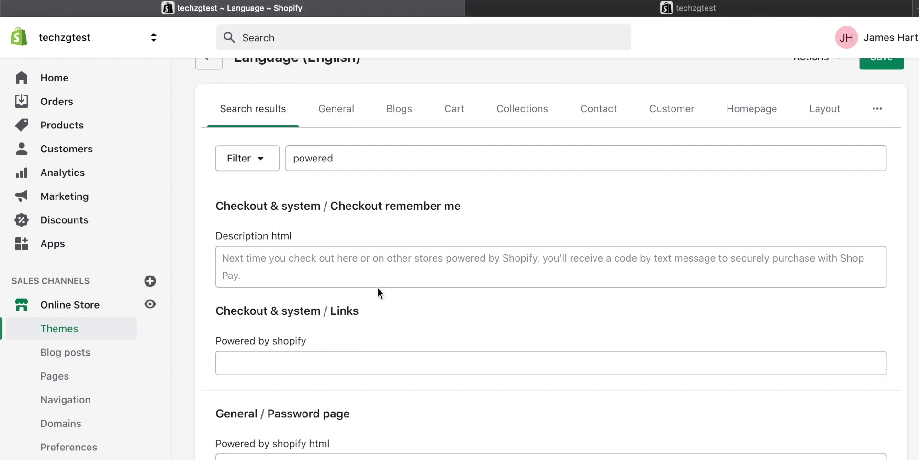